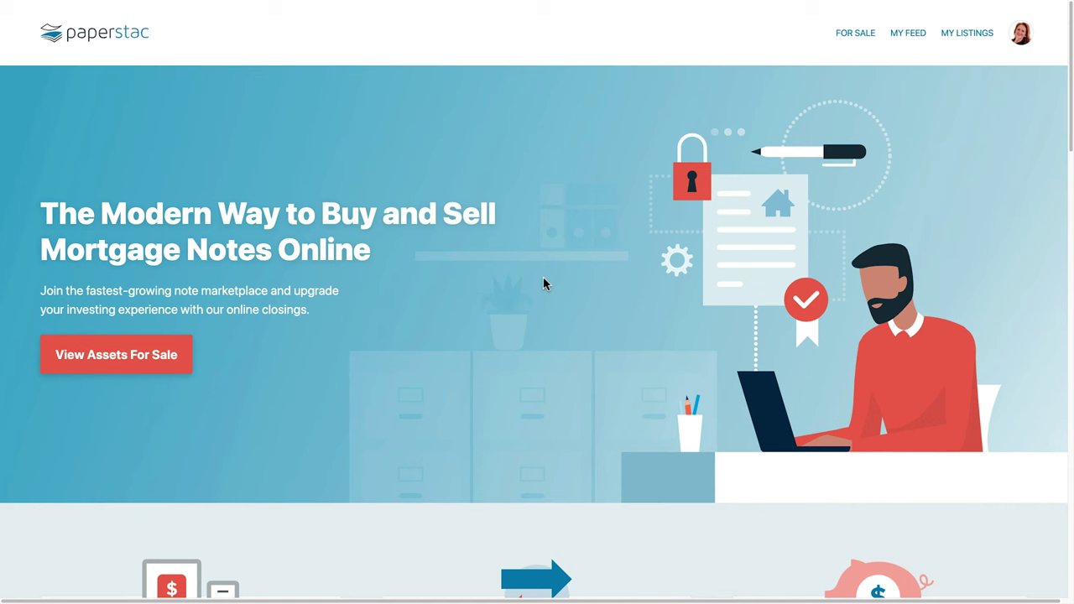
# Browse the mortgage notes for sale and filter them to single assets in 1st lien position that are performing.
pyautogui.click(862, 35)
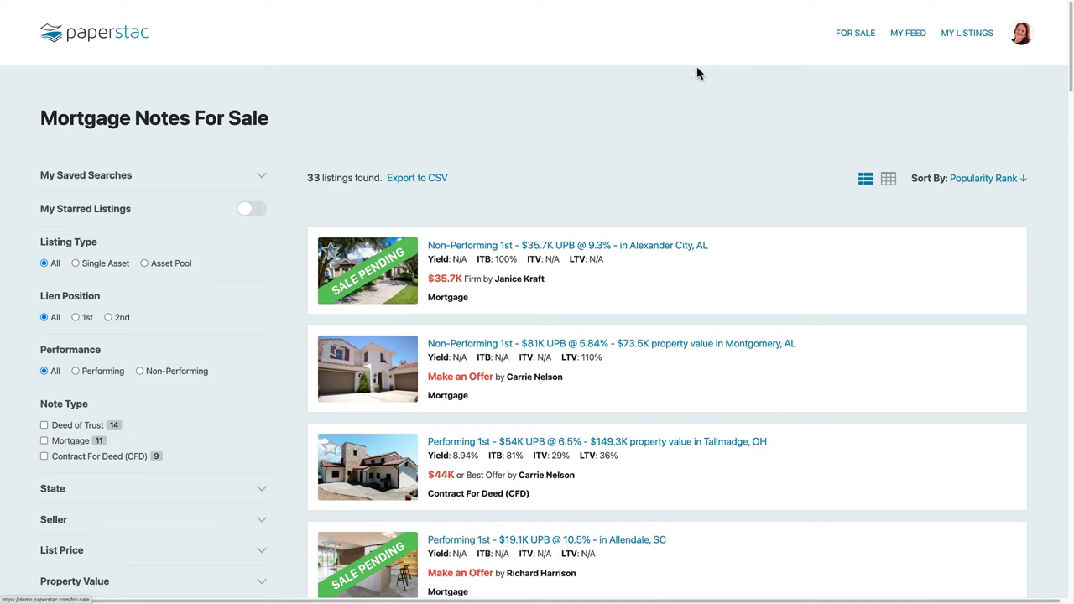
pyautogui.click(102, 263)
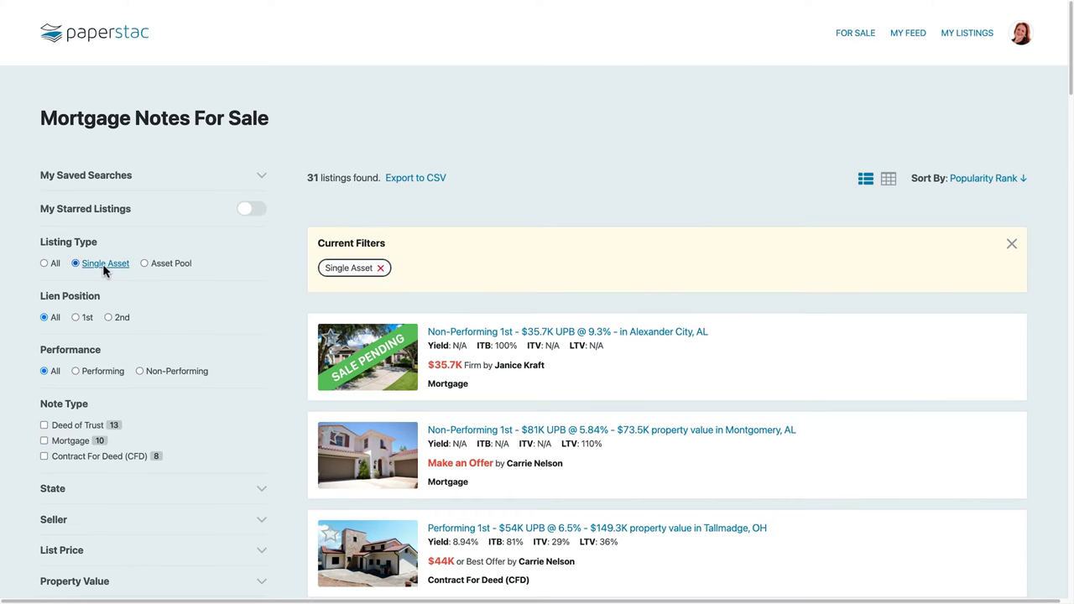
pyautogui.click(84, 316)
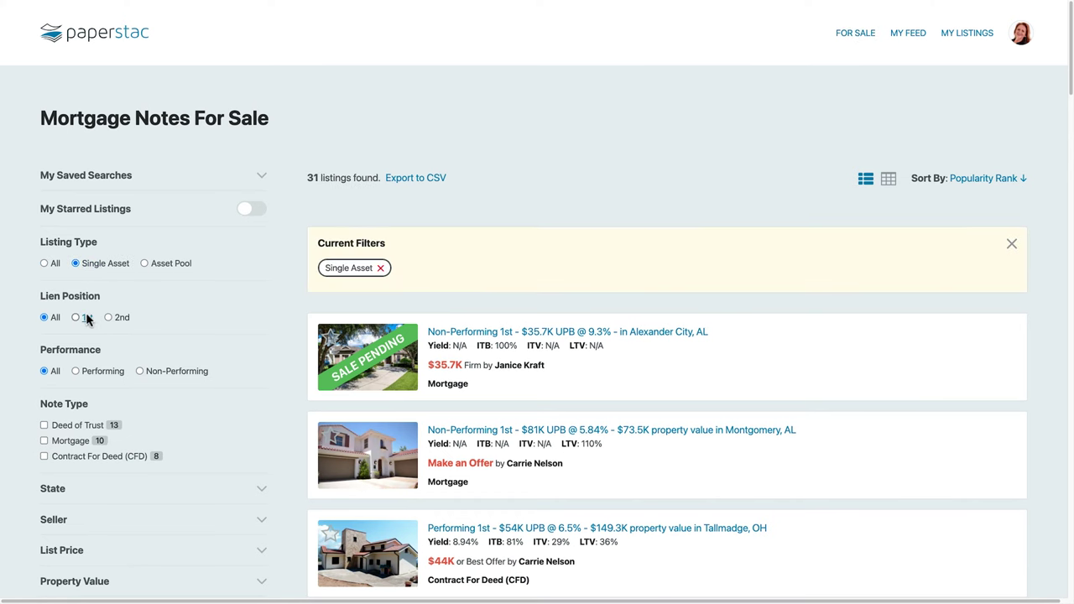
pyautogui.click(90, 371)
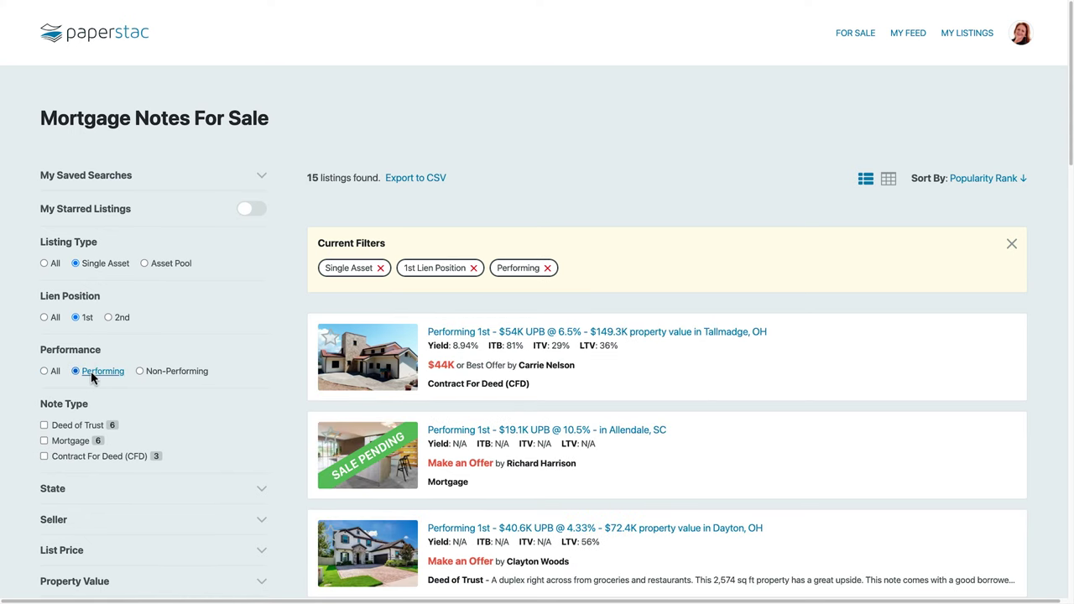
# Set up a saved search titled "Performing Florida Loans" with a State filter, and collapse the saved searches.
pyautogui.click(124, 178)
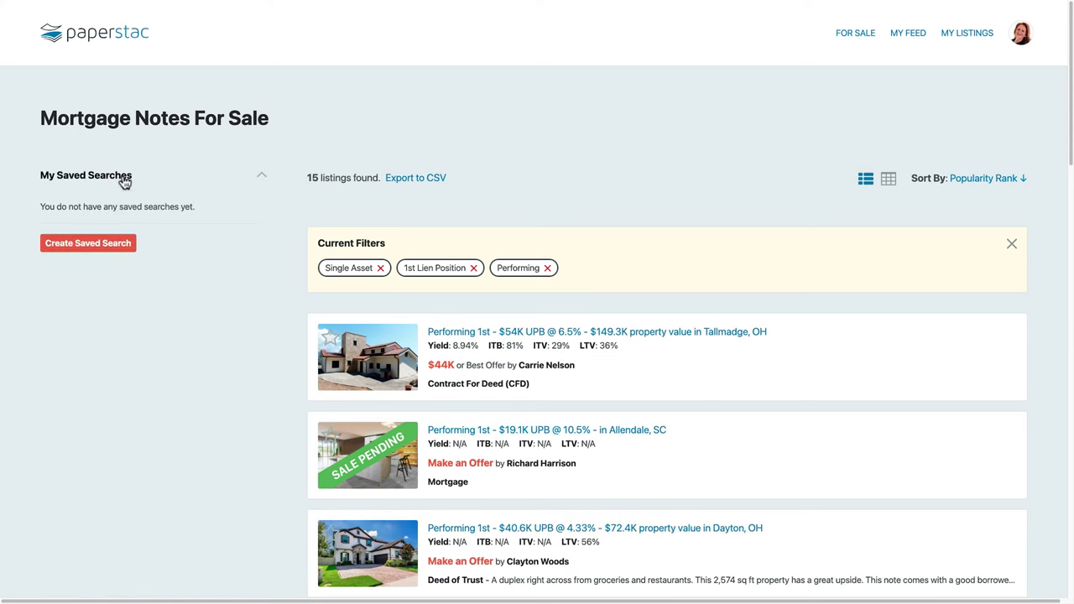
pyautogui.click(98, 247)
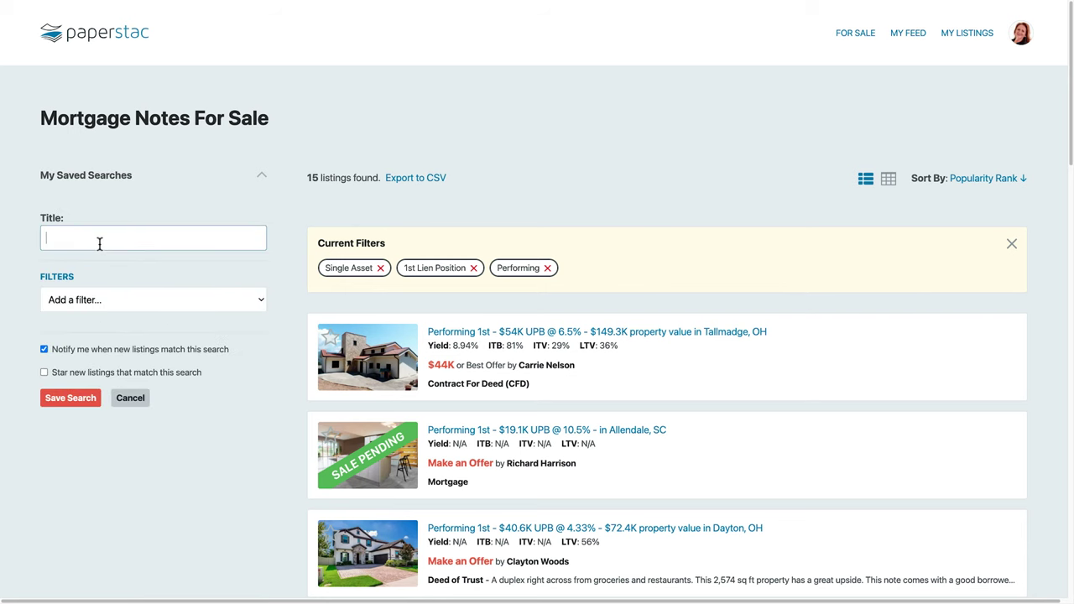
pyautogui.write('Performing Florida Loans')
pyautogui.click(96, 299)
pyautogui.click(106, 467)
pyautogui.click(101, 301)
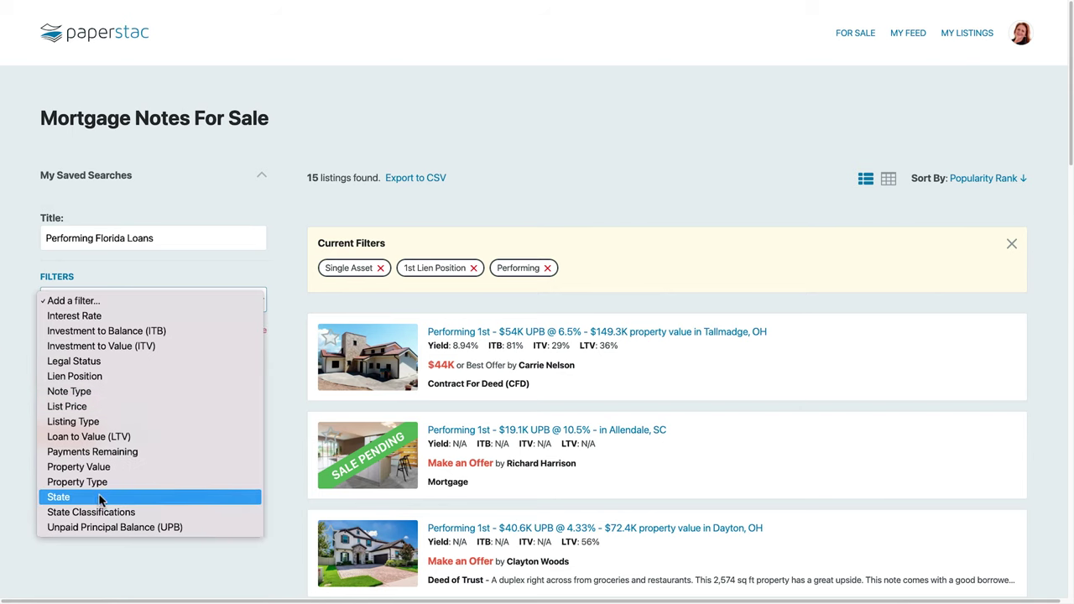
pyautogui.click(84, 175)
# Open the performing 1st lien listing in Dayton, OH and review its seller comments and note details.
pyautogui.scroll(-2, 432, 428)
pyautogui.scroll(-1, 432, 428)
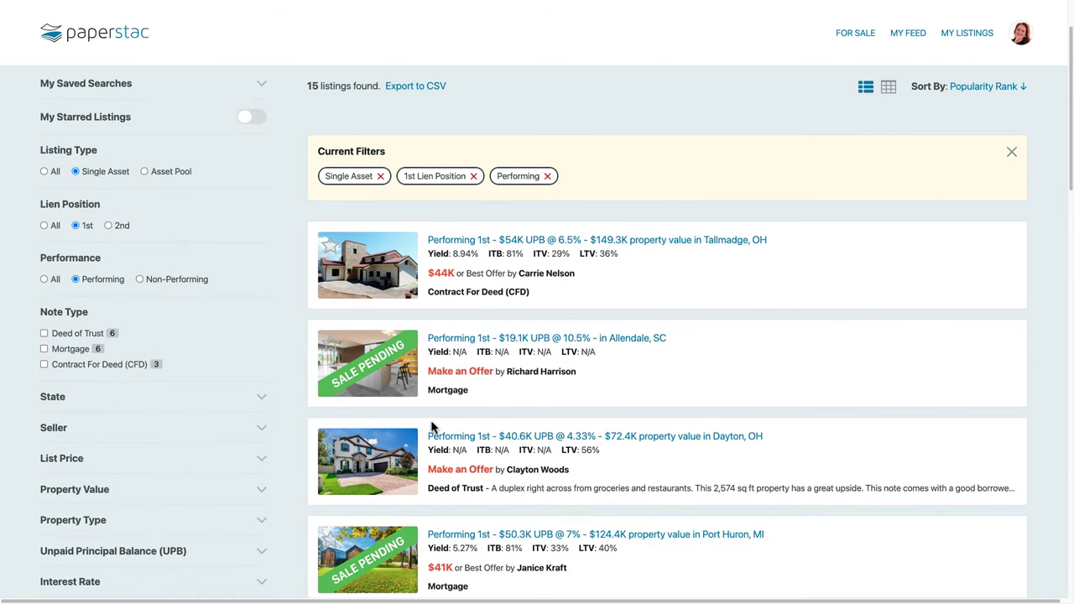
pyautogui.click(470, 438)
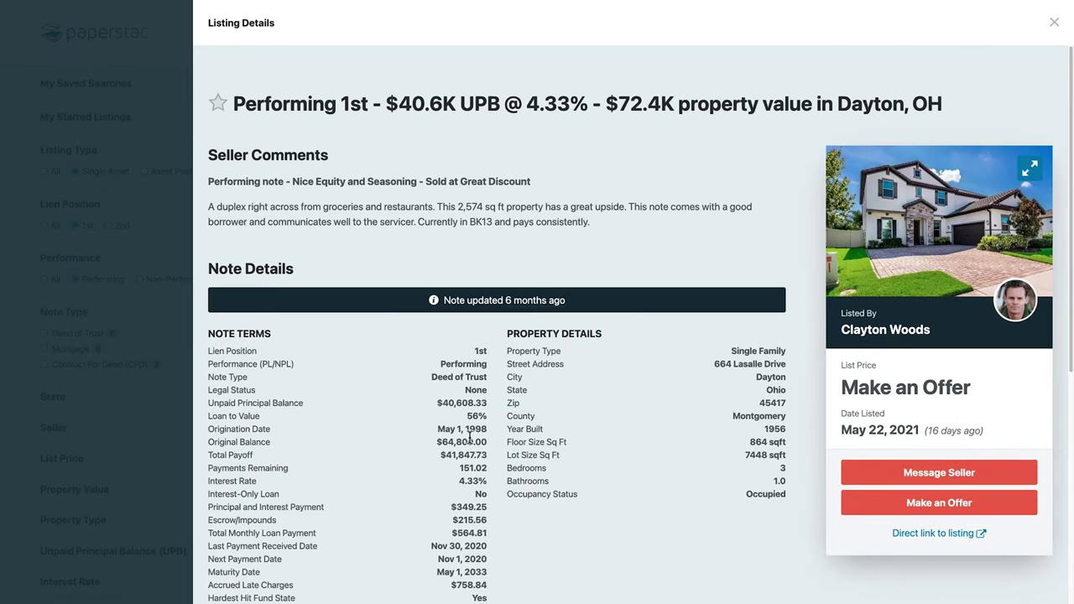
pyautogui.scroll(-1, 469, 437)
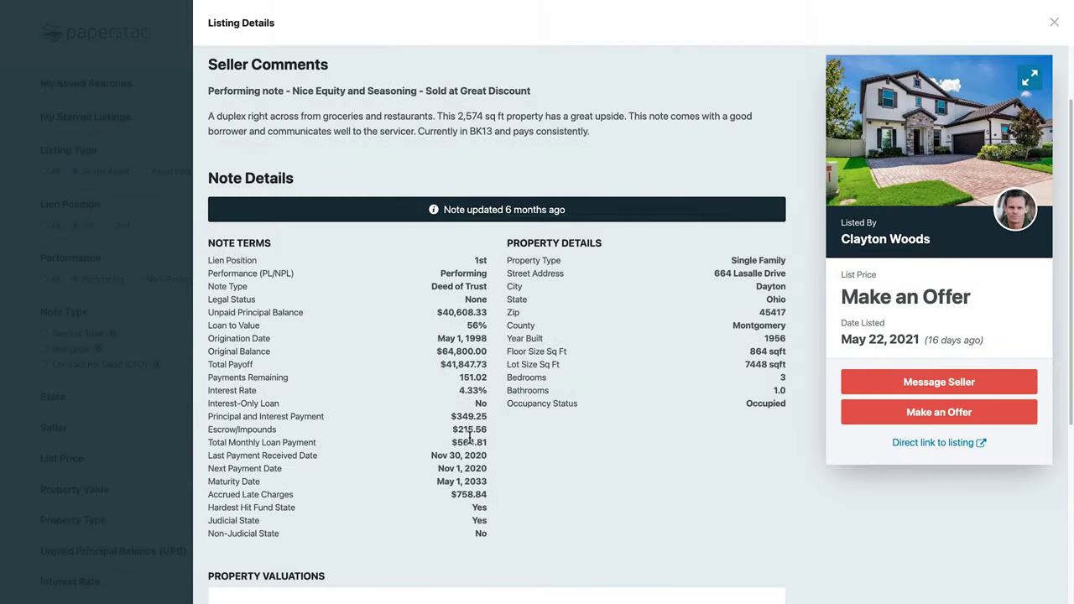
pyautogui.scroll(-2, 469, 438)
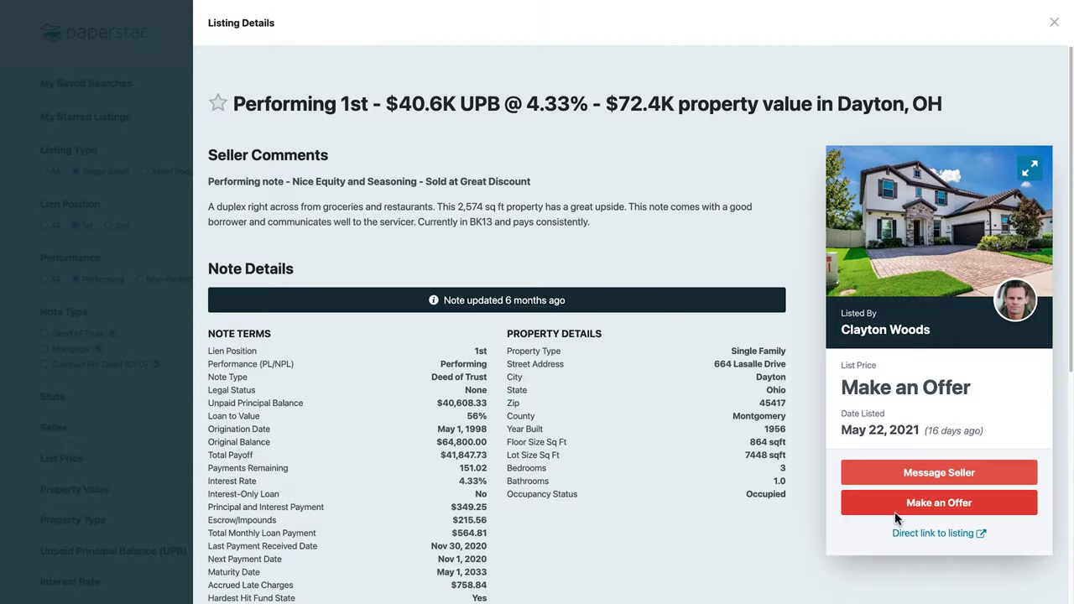
# Make an offer of $30,000 on the Dayton, OH note.
pyautogui.click(896, 513)
pyautogui.moveTo(759, 154); pyautogui.dragTo(713, 155)
pyautogui.write('30')
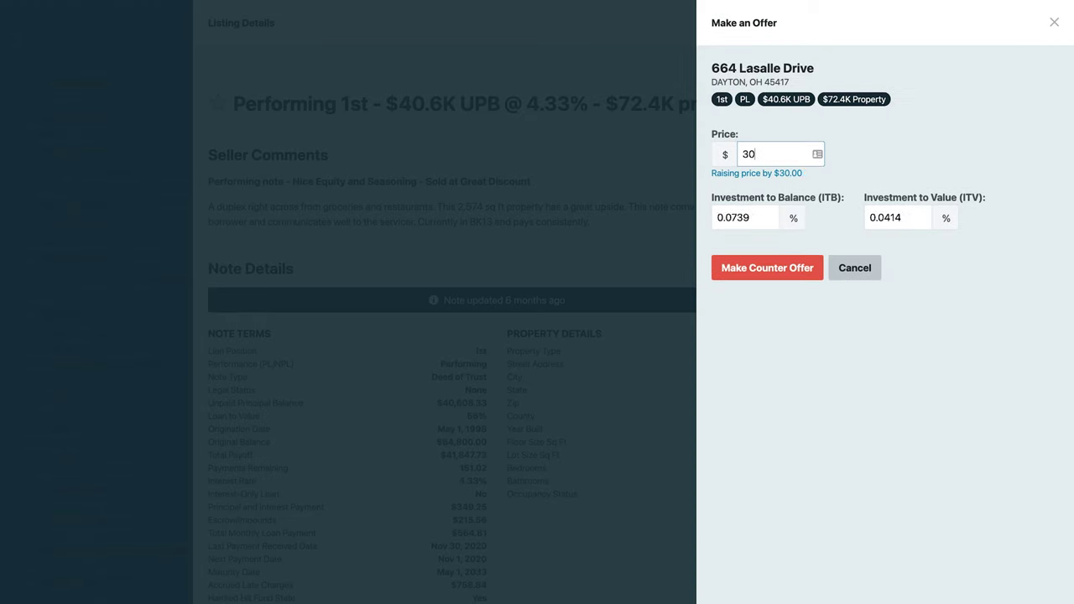
pyautogui.write('000')
pyautogui.click(753, 270)
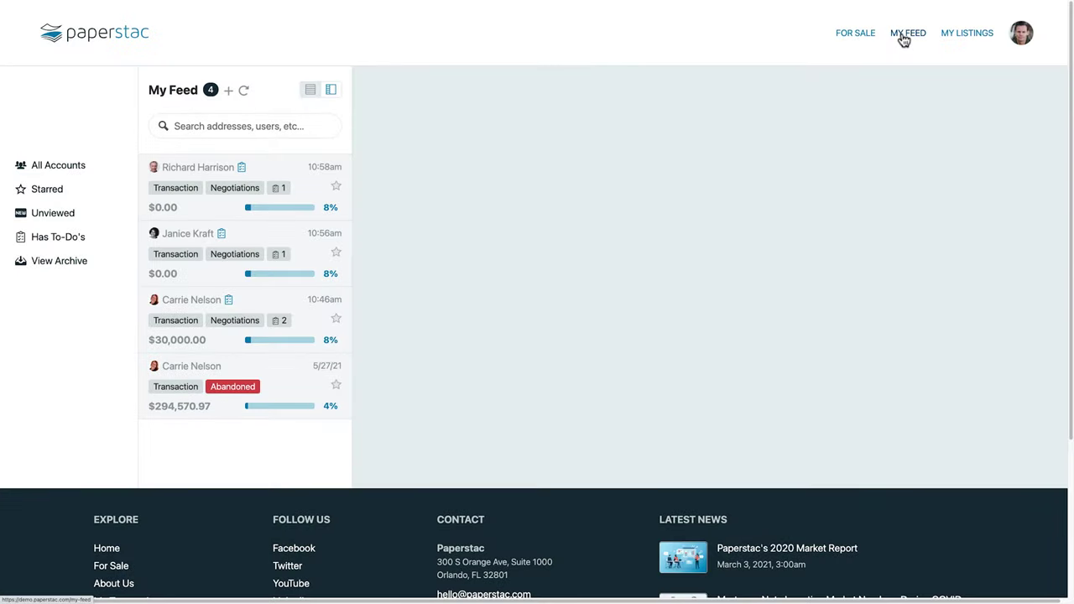
# Look through the negotiations in the seller's feed and show the $30,000.00 transaction in full-page view.
pyautogui.click(303, 191)
pyautogui.click(299, 256)
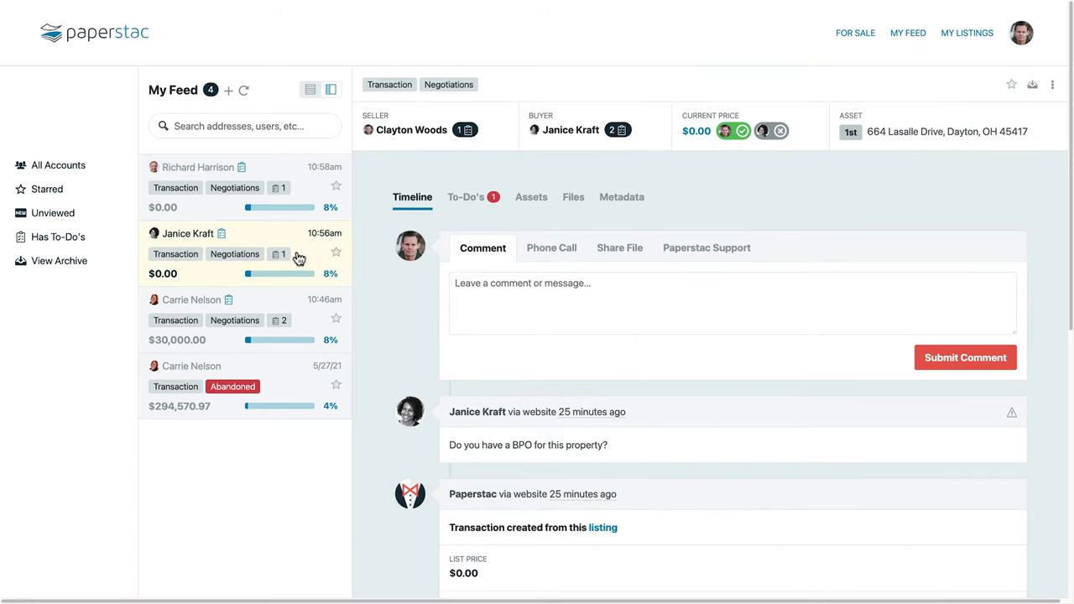
pyautogui.click(298, 314)
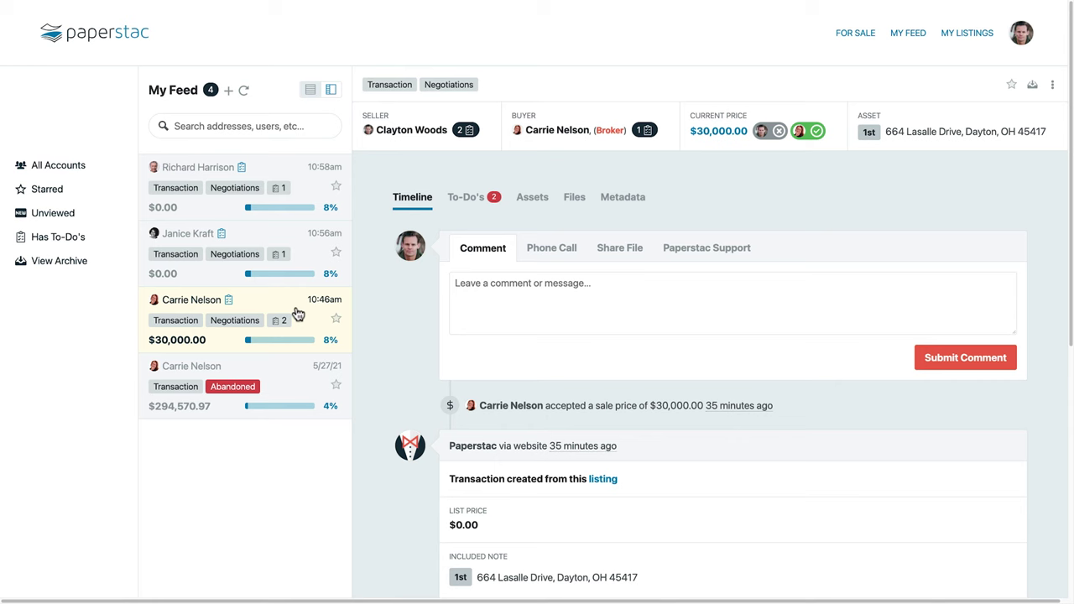
pyautogui.click(309, 93)
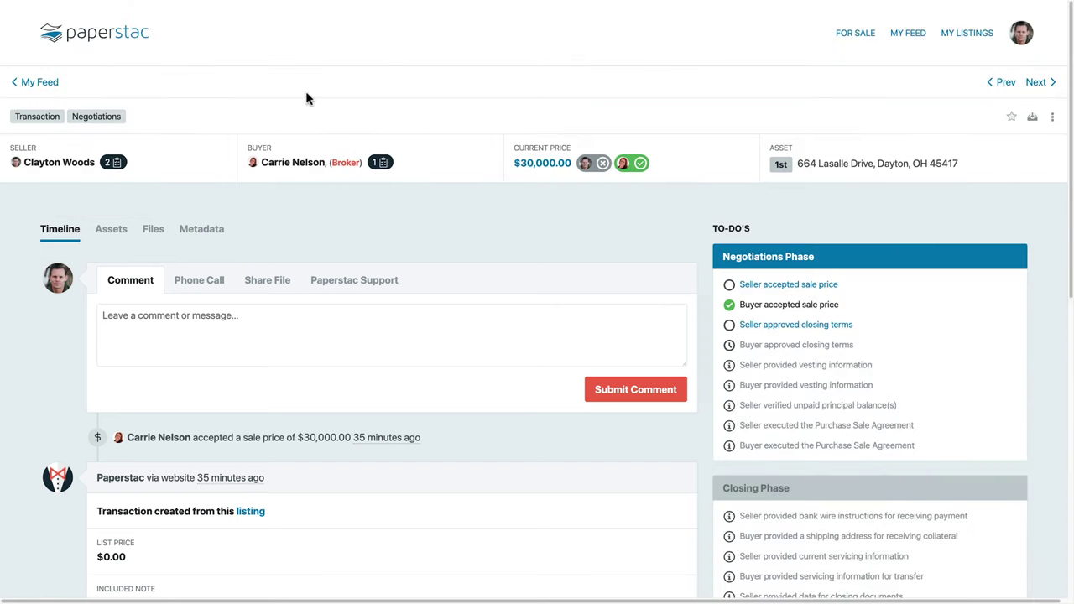
# Post the comment "Thanks for the offer. How quickly can you close?" on the transaction timeline.
pyautogui.click(215, 316)
pyautogui.write('Thanks for the offer.  How quickly c')
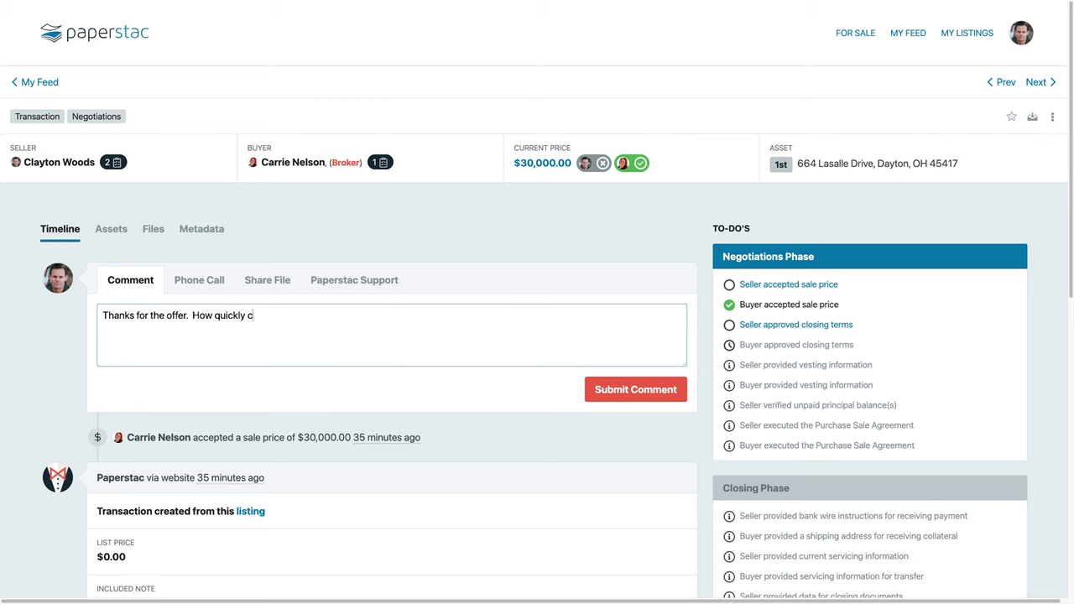
pyautogui.write('an you close?')
pyautogui.click(607, 394)
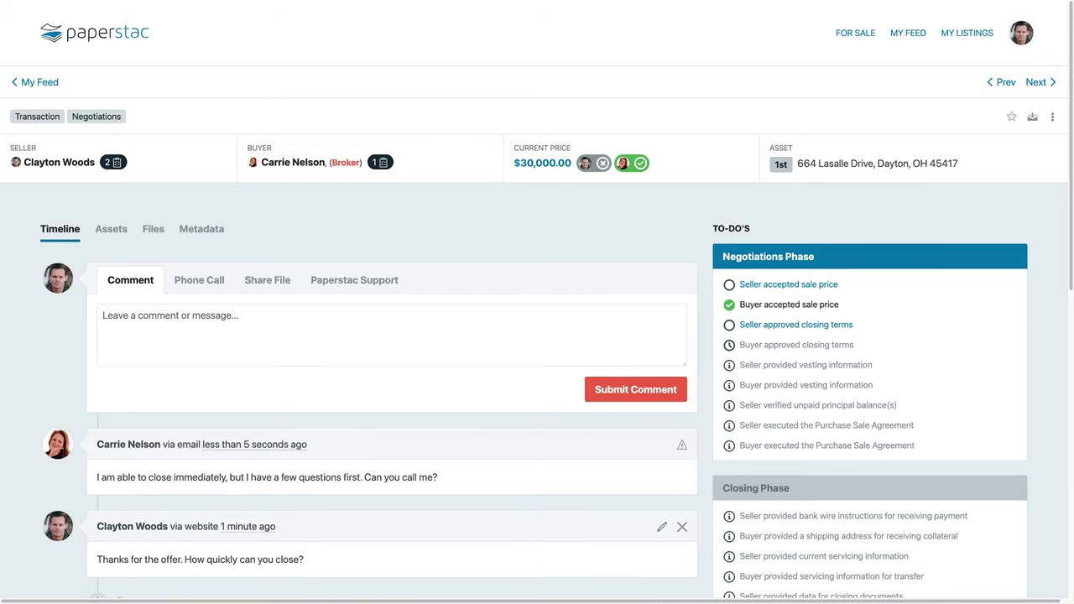
# Start a phone call with the buyer from the transaction timeline.
pyautogui.click(189, 286)
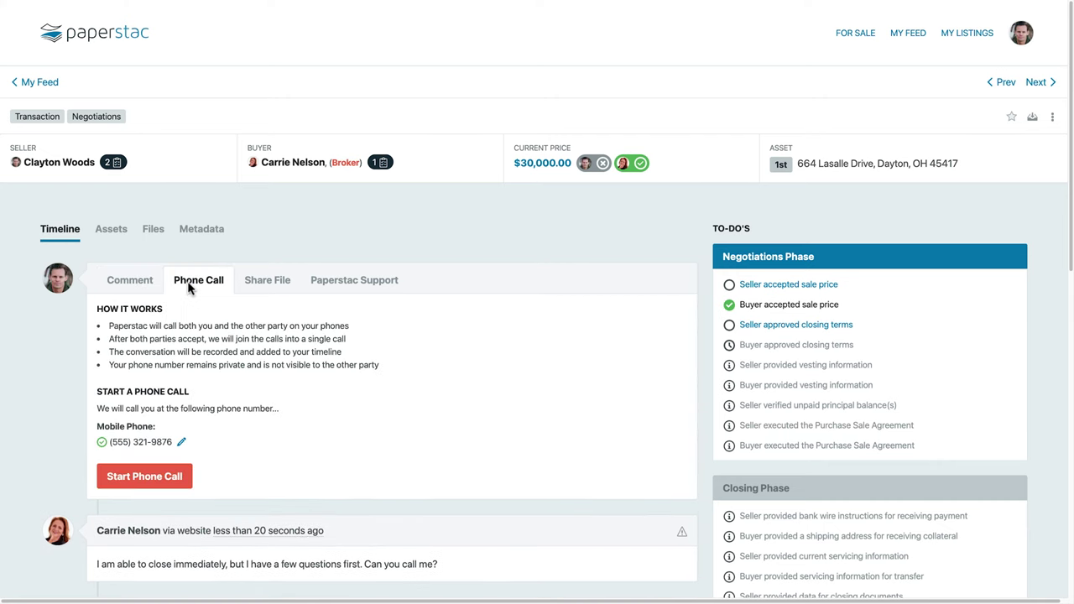
pyautogui.click(158, 479)
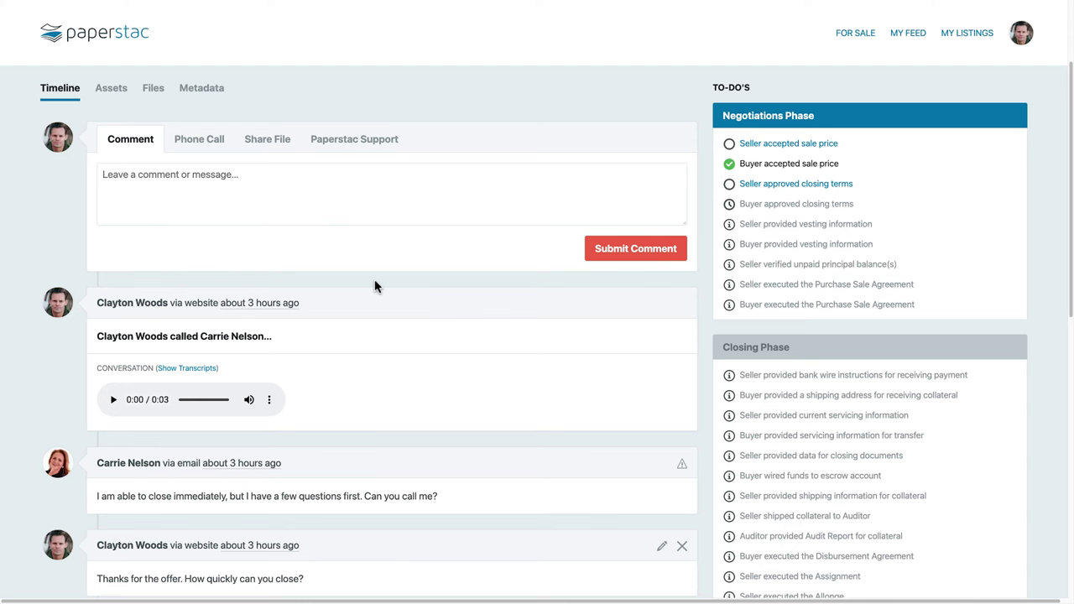
# Share Payment History.pdf from the Desktop in the transaction, check it among the shared files, and return to the timeline.
pyautogui.click(266, 139)
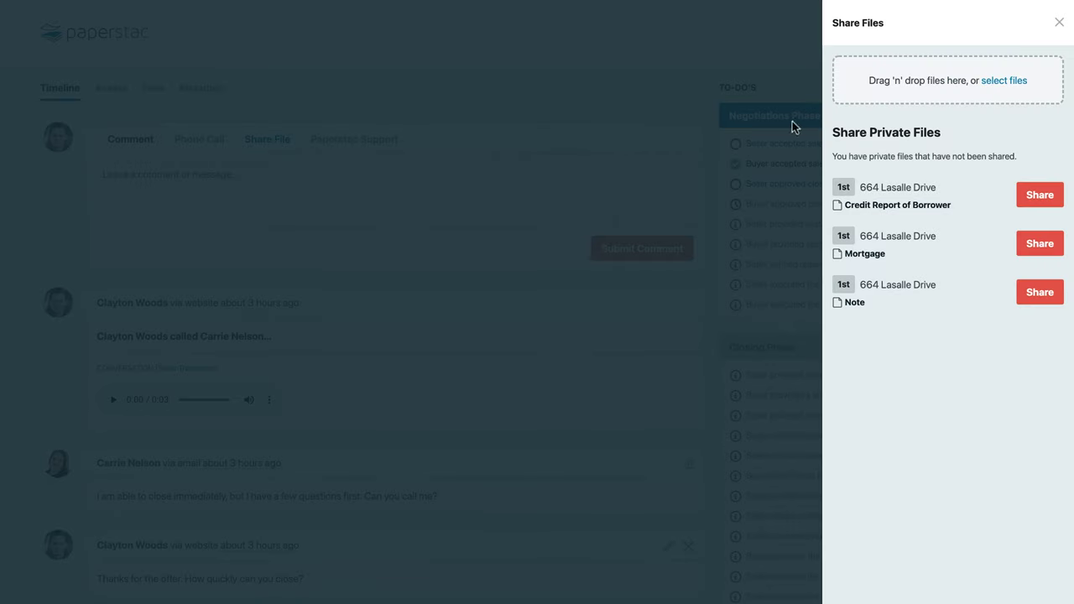
pyautogui.click(997, 78)
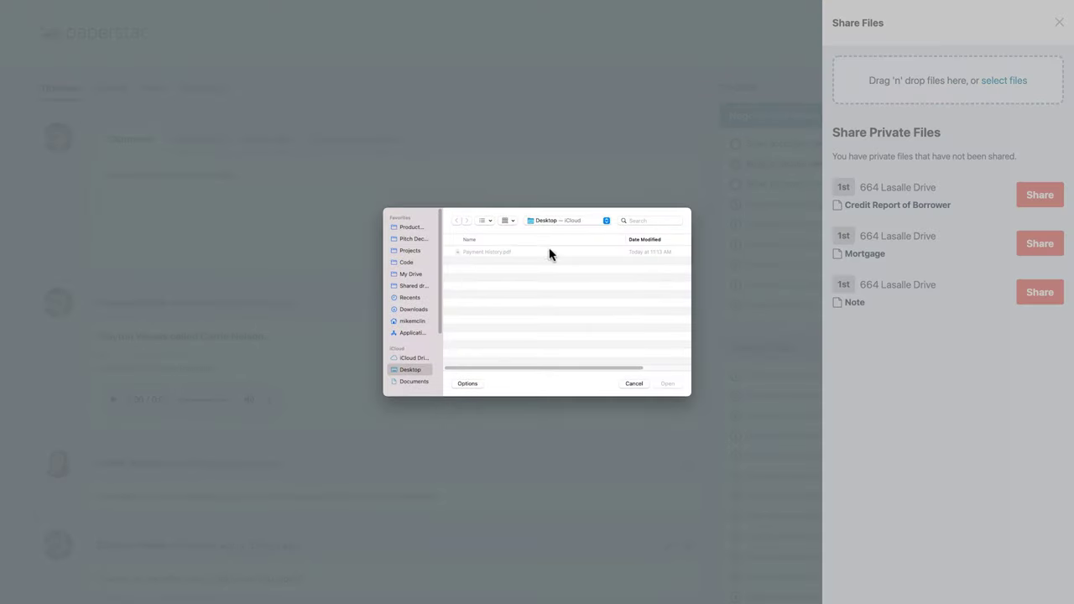
pyautogui.doubleClick(493, 253)
pyautogui.click(853, 231)
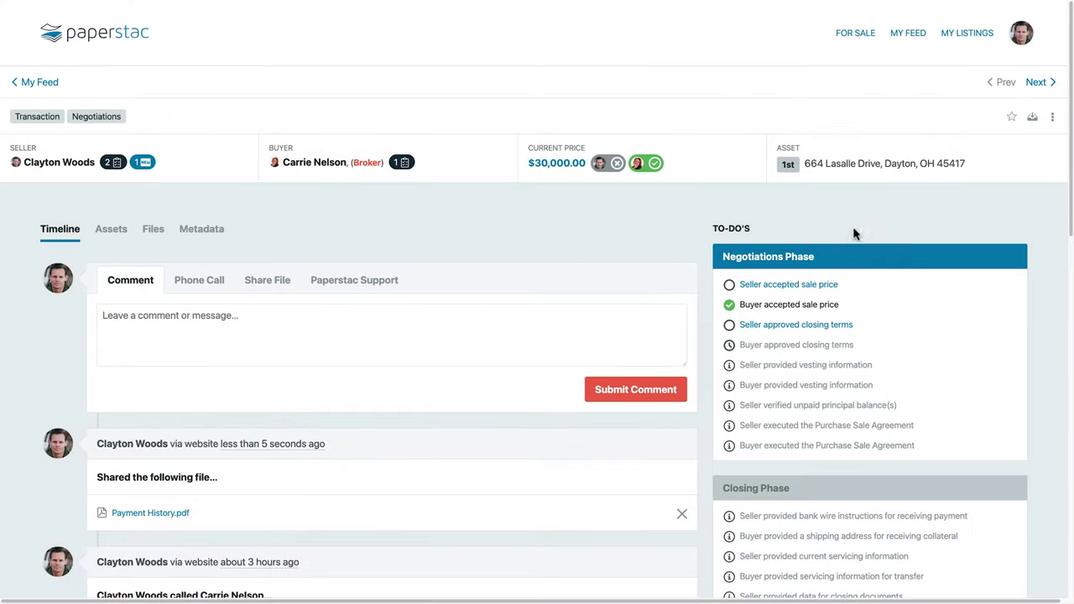
pyautogui.click(147, 233)
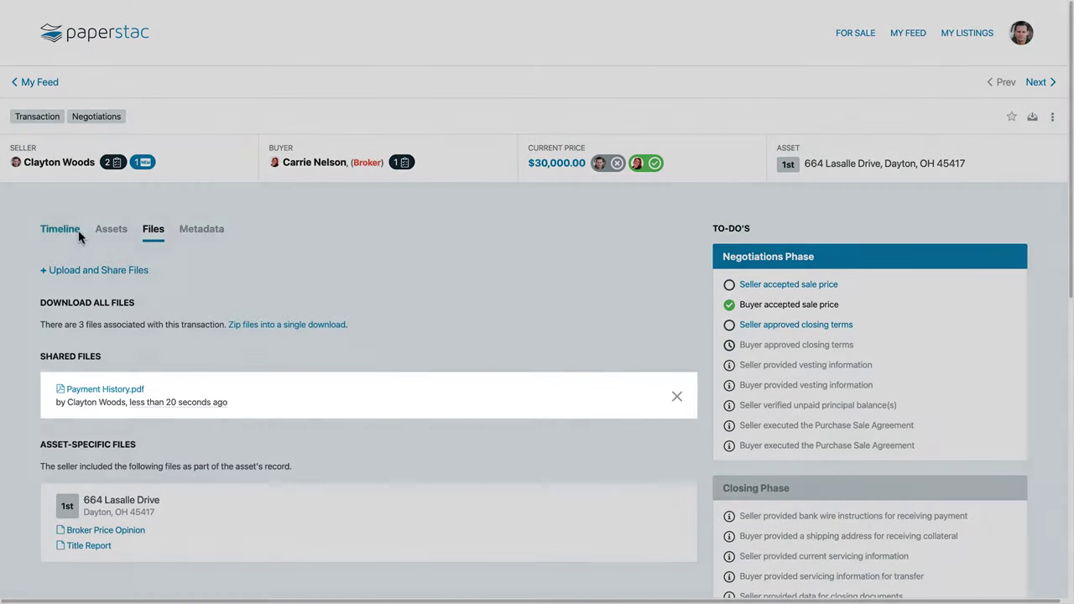
pyautogui.click(67, 233)
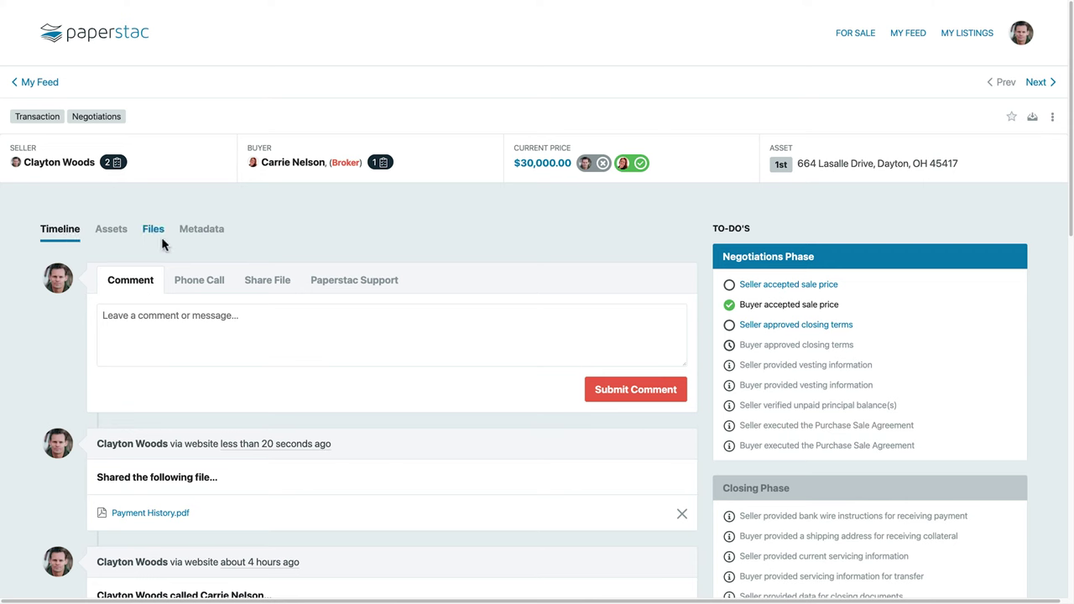
# Accept the $30,000.00 sale price as seller and approve the closing terms with escrow and a June 7th, 2021 cut-off date.
pyautogui.click(749, 287)
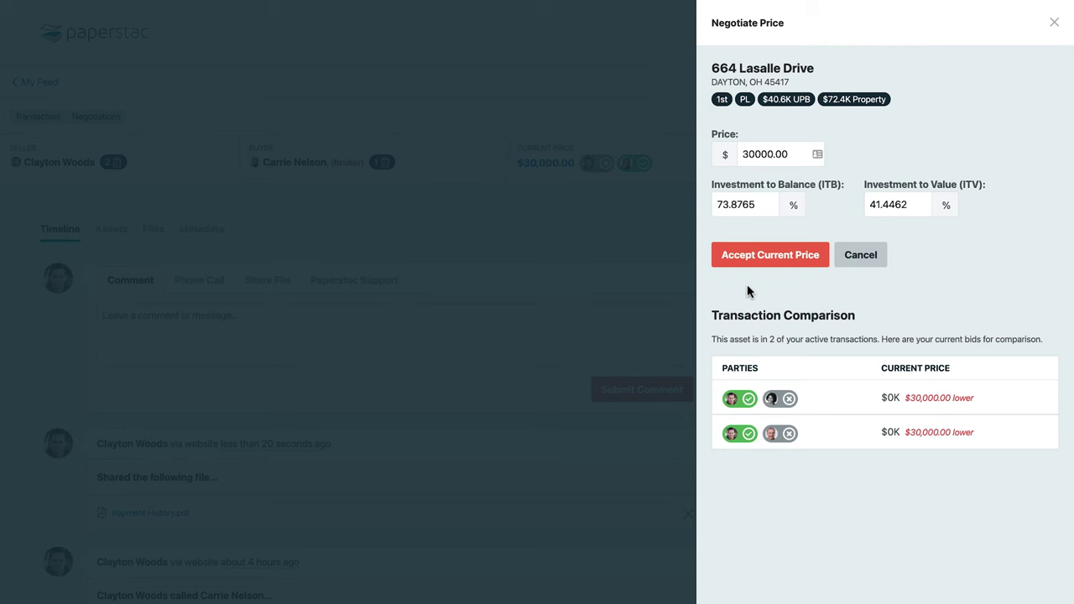
pyautogui.click(762, 256)
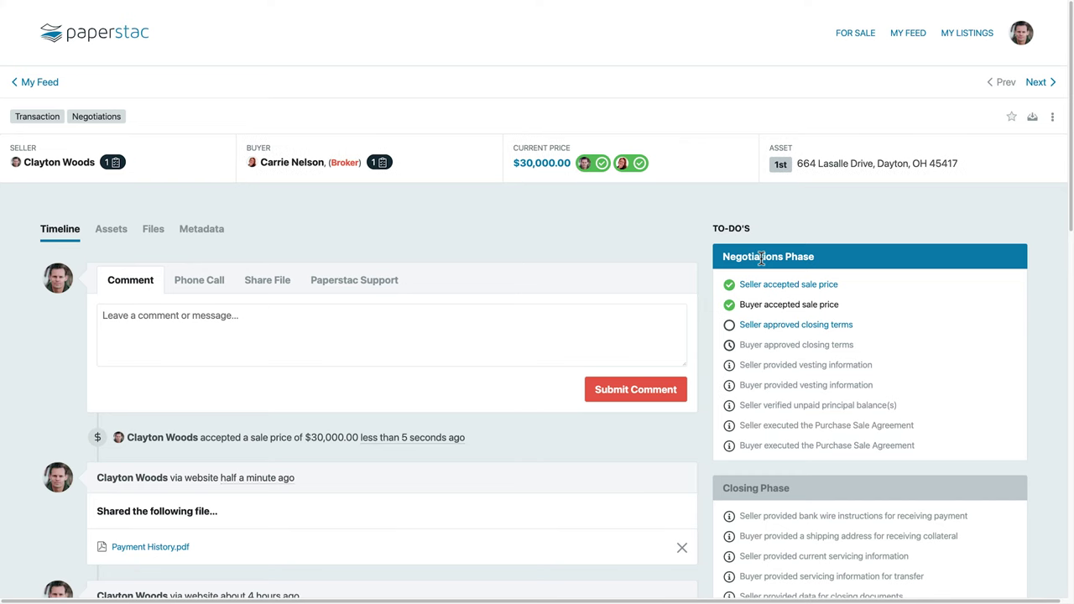
pyautogui.click(770, 326)
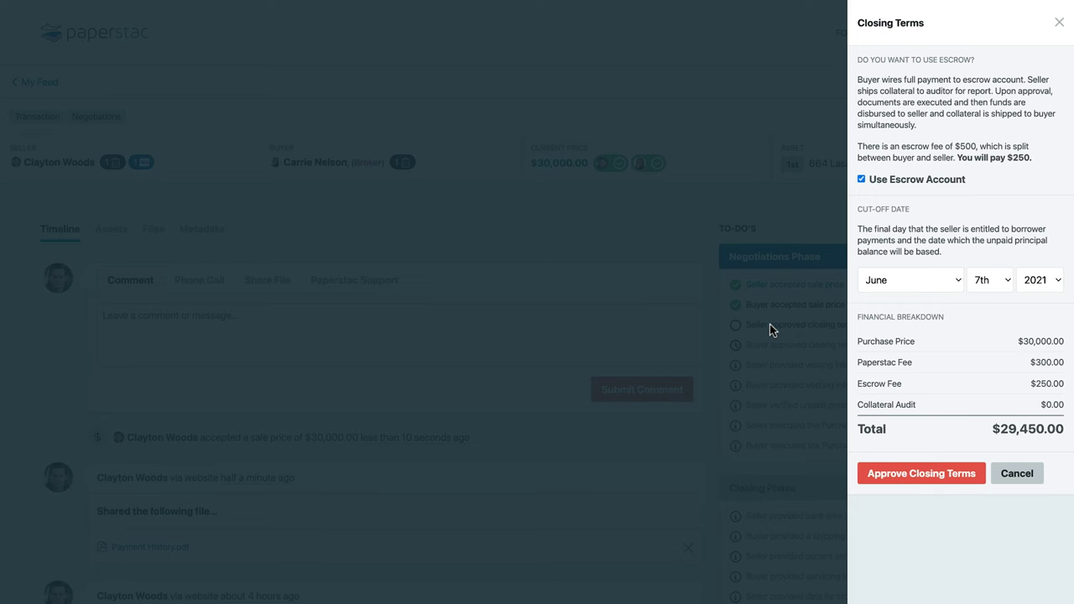
pyautogui.click(913, 480)
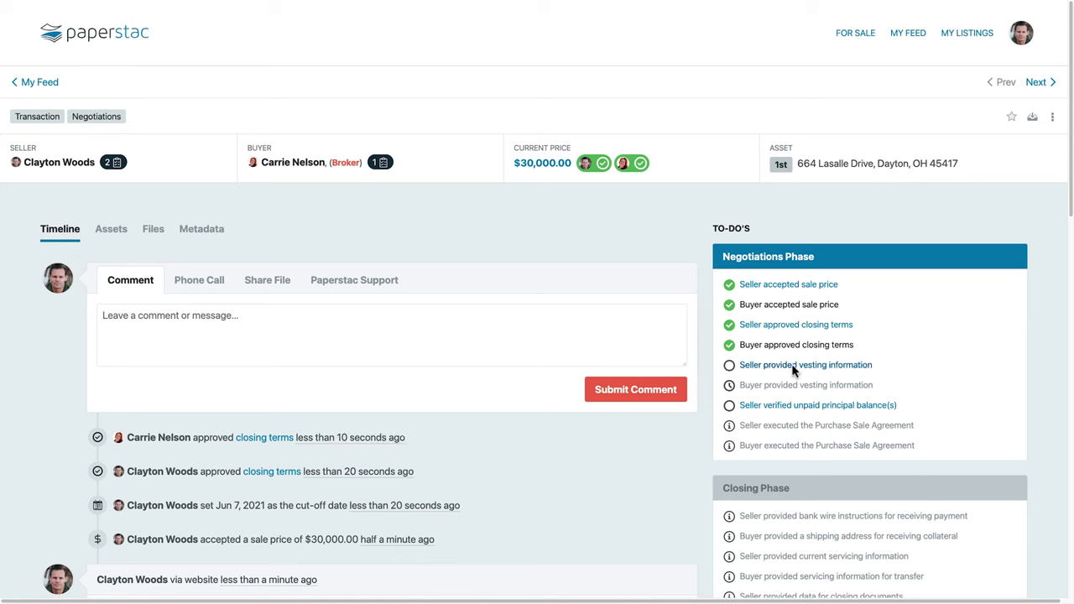
# Provide the seller's vesting information by adding the seller's existing vesting profile and saving it.
pyautogui.click(792, 366)
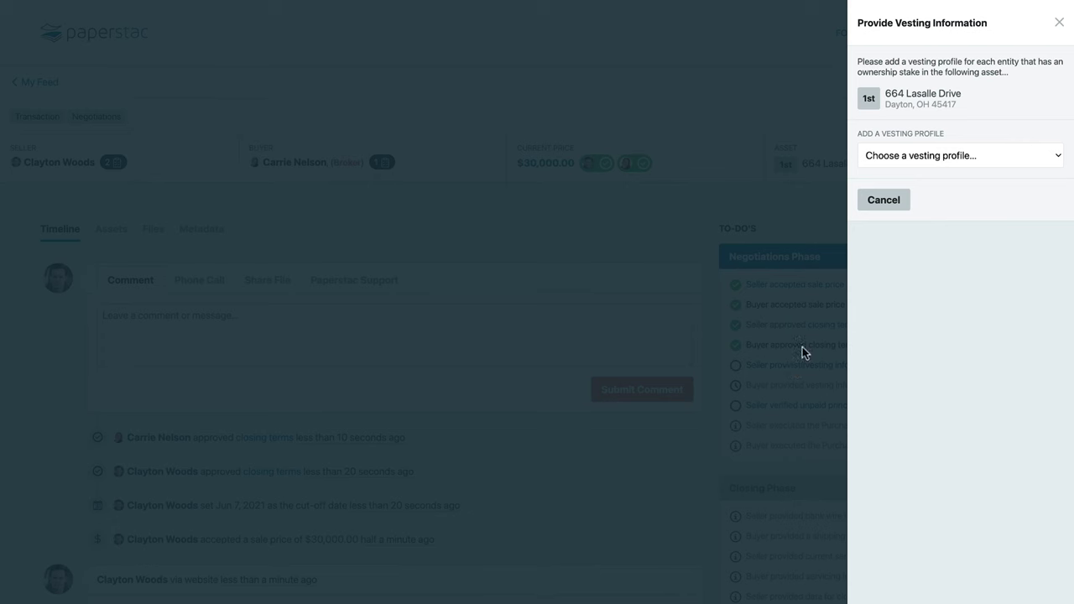
pyautogui.click(920, 156)
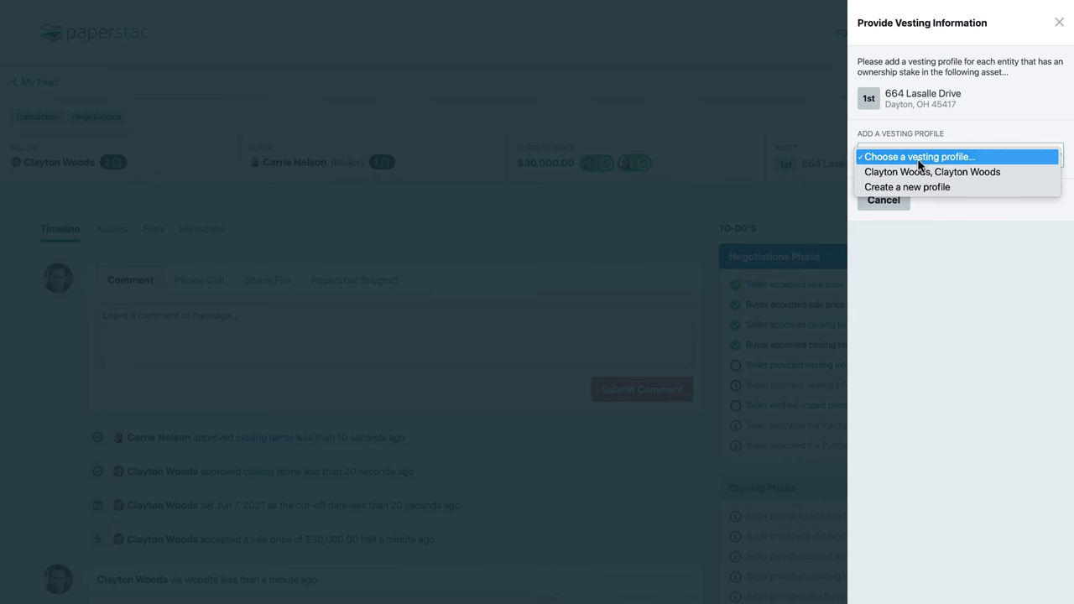
pyautogui.click(918, 171)
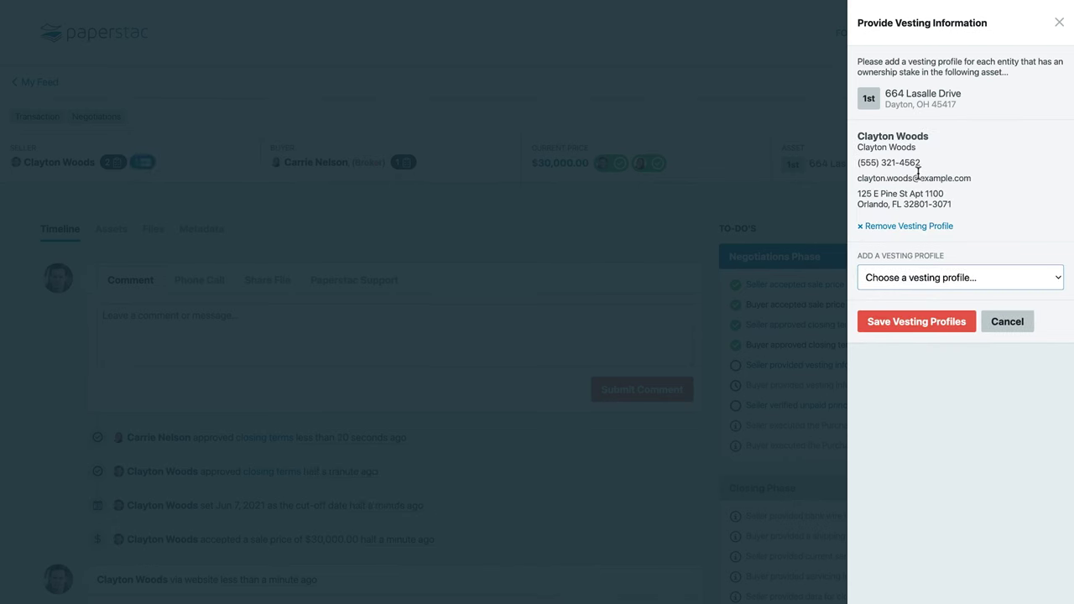
pyautogui.click(925, 330)
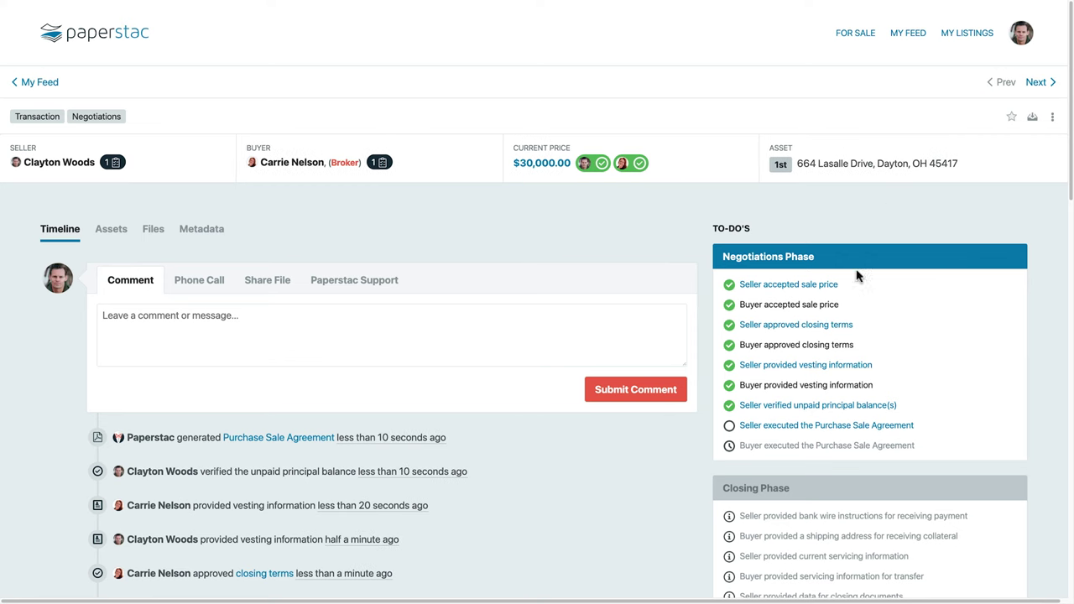
# Open the Purchase Sale Agreement for the seller's execution and choose to sign it with a touch signature.
pyautogui.click(790, 428)
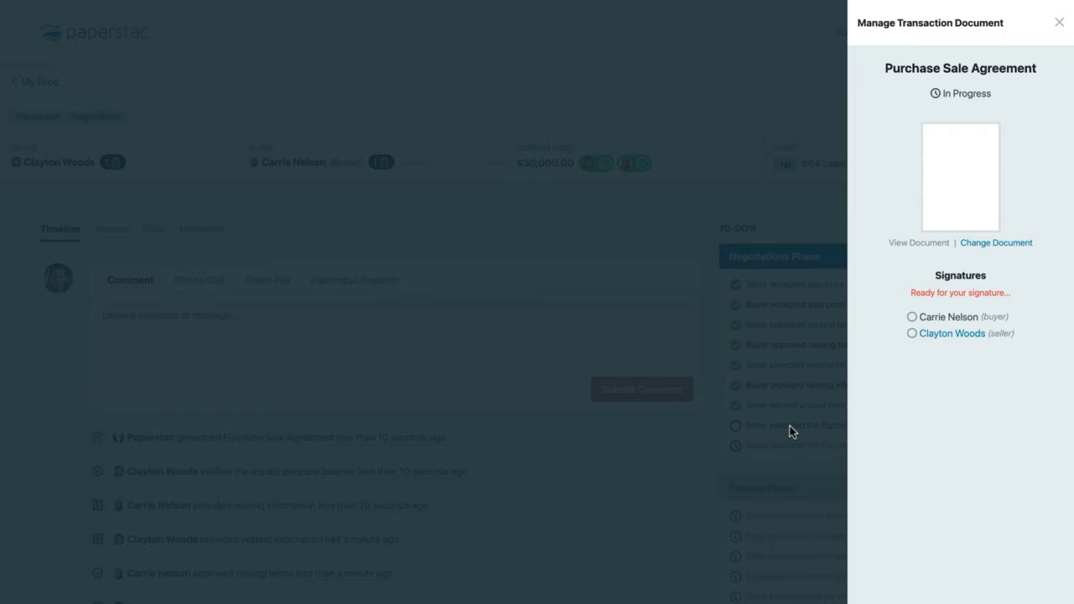
pyautogui.click(933, 332)
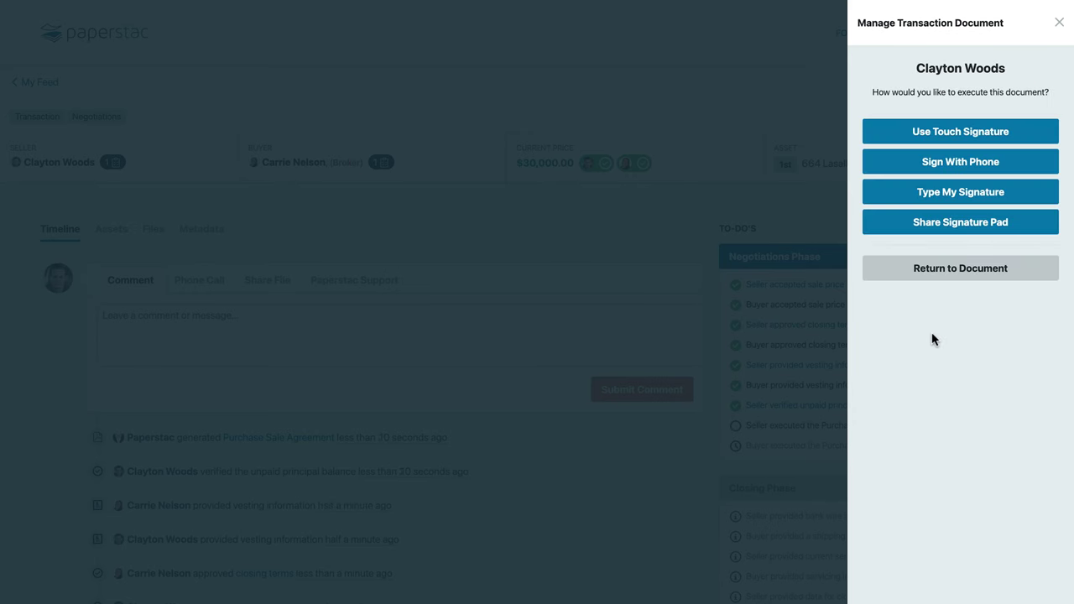
pyautogui.click(907, 134)
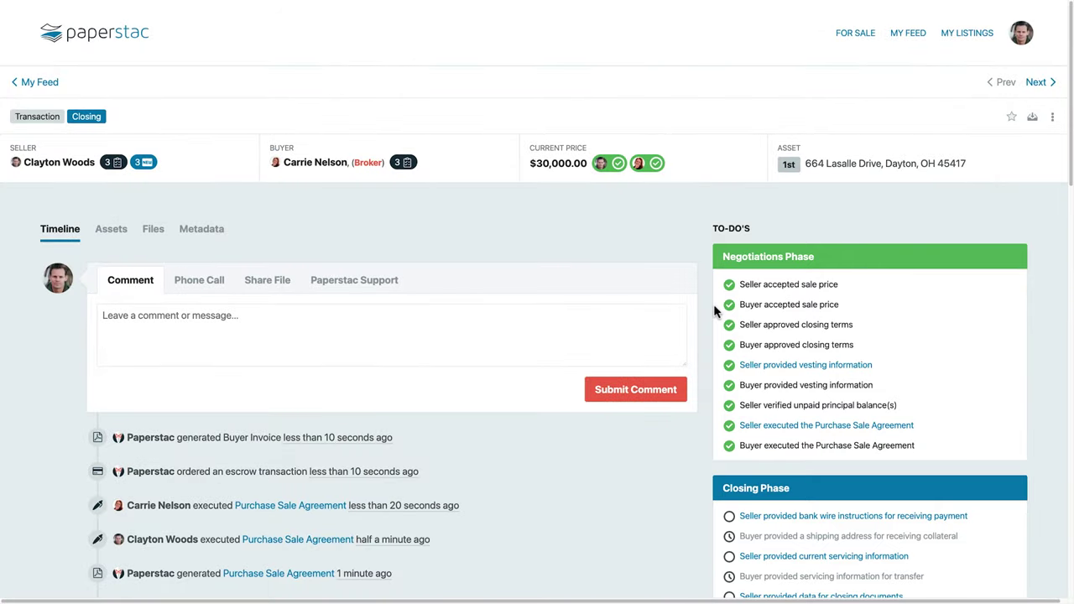
# Provide the seller's bank wire instructions for receiving payment by choosing the existing Wells Fargo account.
pyautogui.click(772, 517)
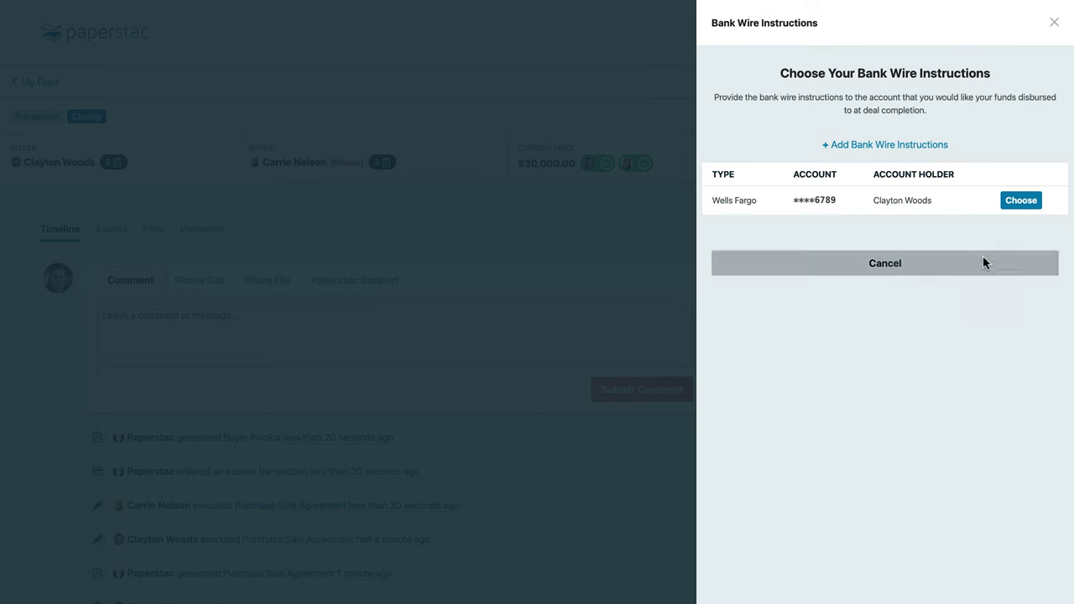
pyautogui.click(1019, 200)
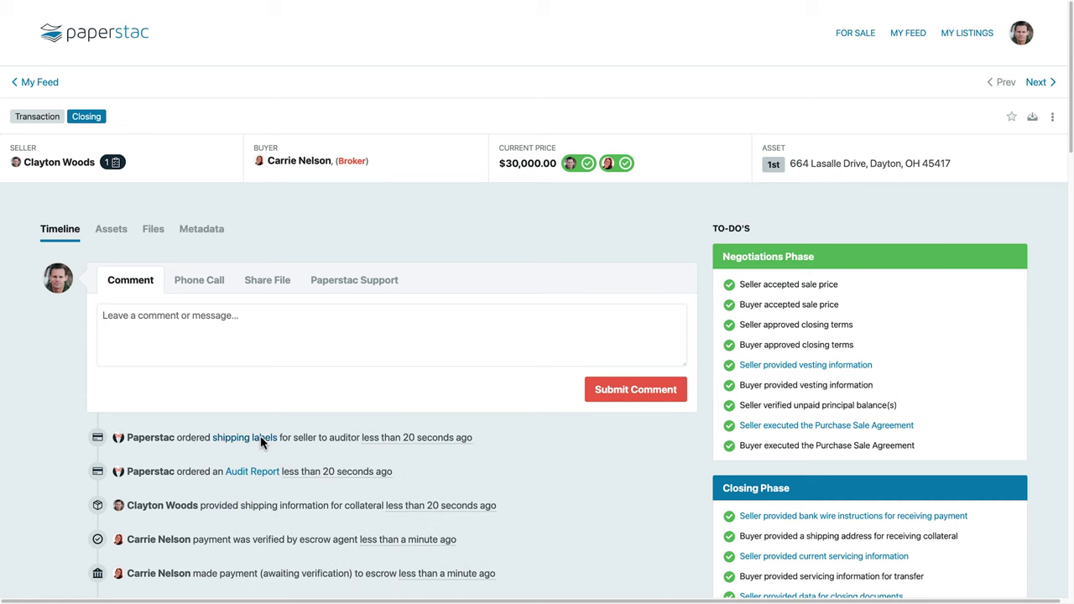
# Print the USPS Priority Mail label for the seller-to-auditor shipment and check the remaining Closing Phase to-dos.
pyautogui.click(260, 436)
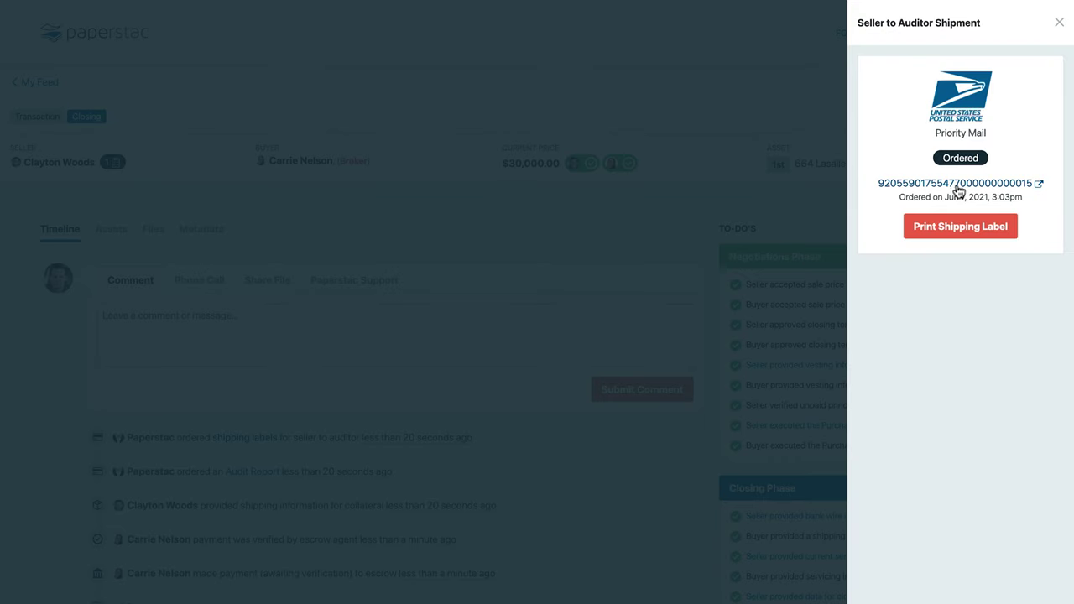
pyautogui.click(969, 237)
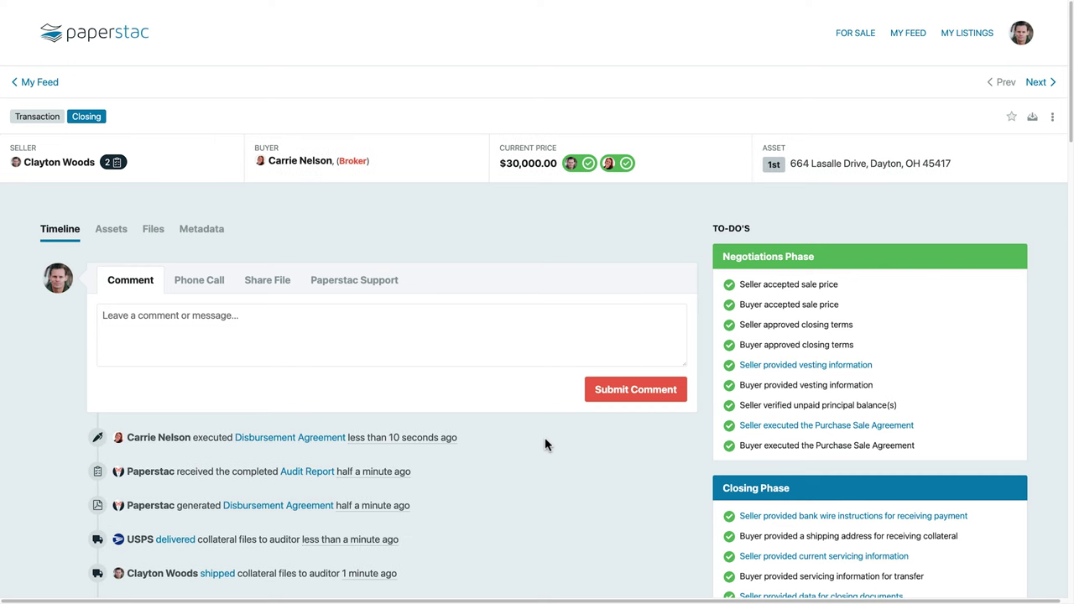
pyautogui.scroll(-3, 545, 443)
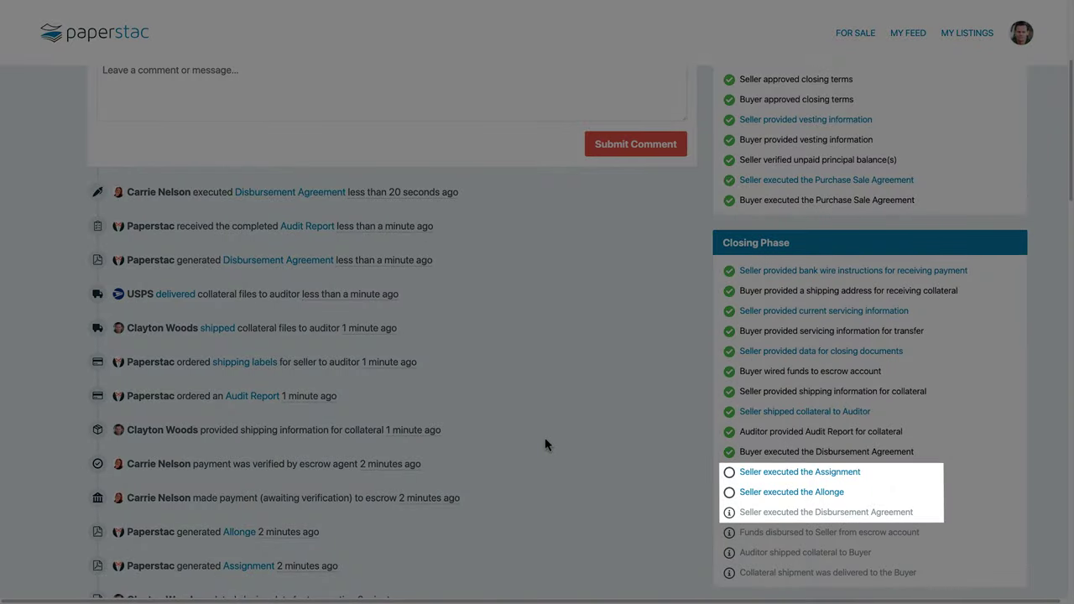